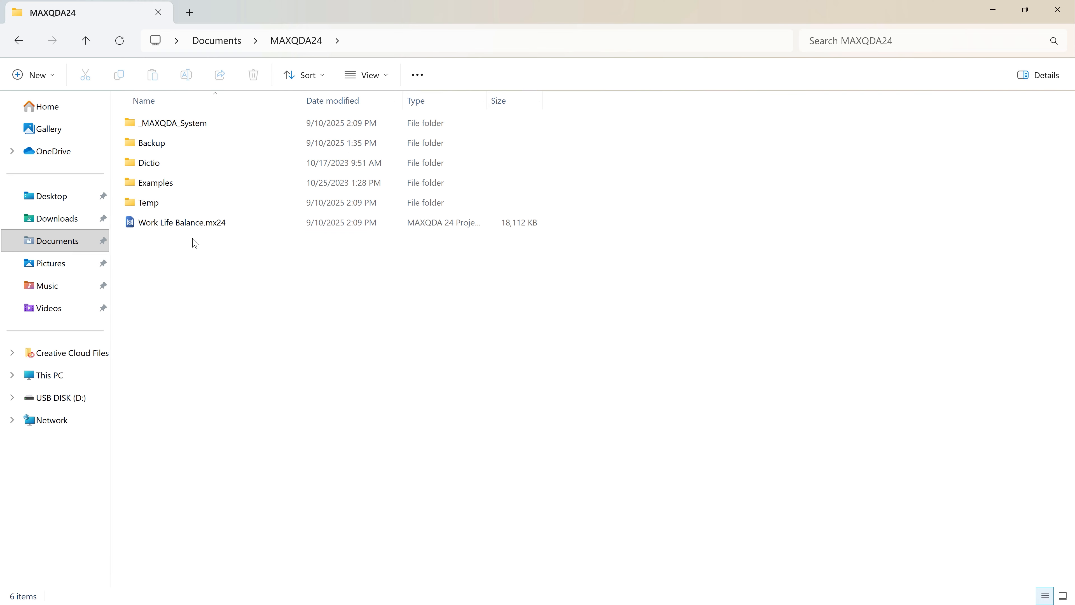
Copy the project file Work Life Balance.mx24 from the MAXQDA24 folder to USB DISK (D:).
{"action": "left_click_drag", "start_coordinate": [186, 222], "coordinate": [77, 398]}
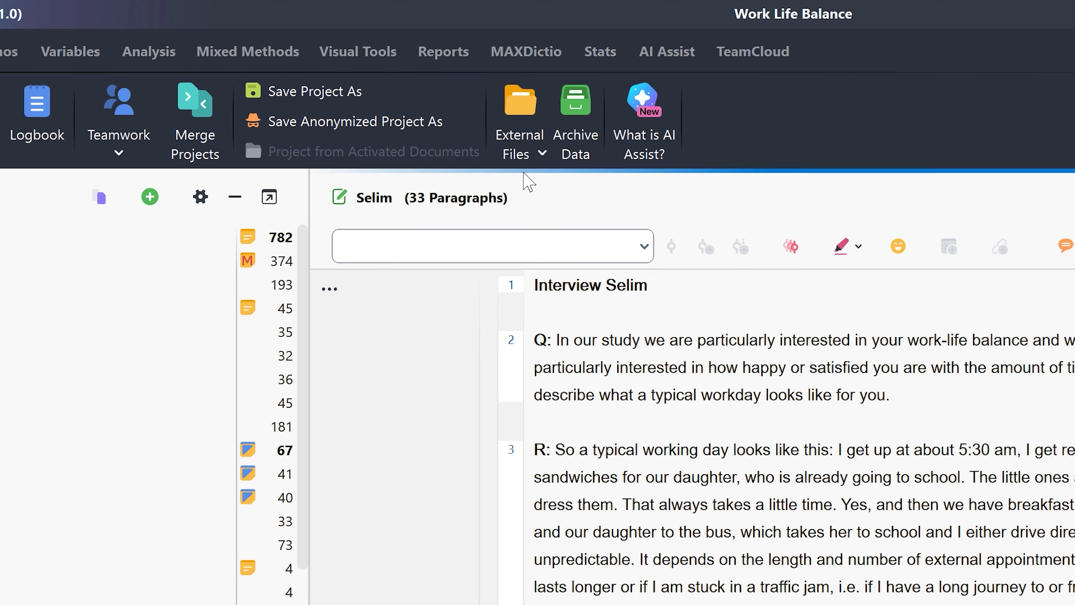
Switch to MAXQDA and bundle the external data files of the Work Life Balance project.
{"action": "left_click", "coordinate": [525, 157]}
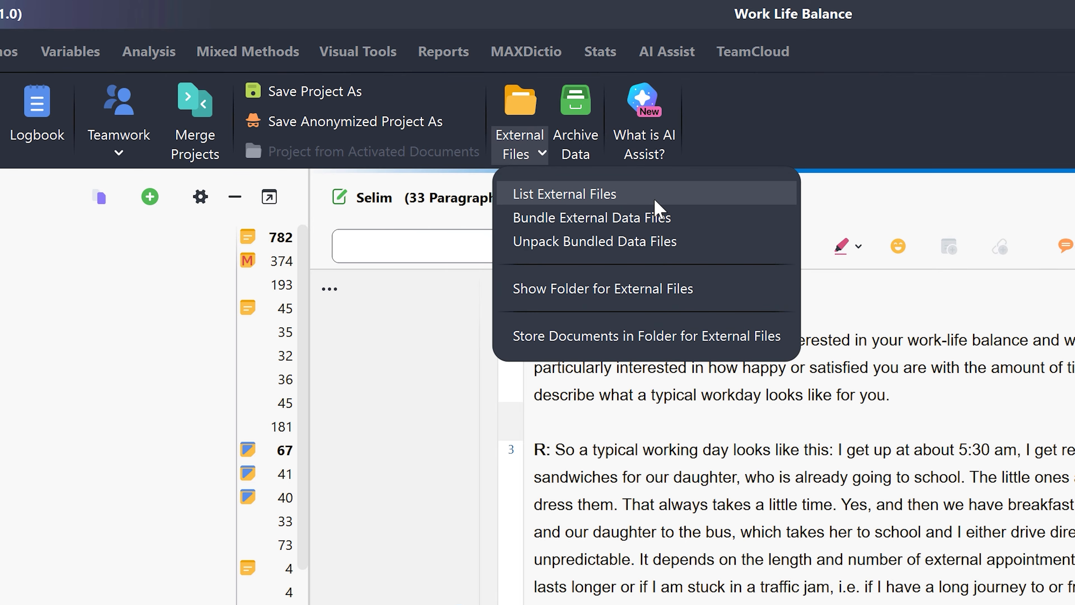
{"action": "left_click", "coordinate": [700, 227]}
{"action": "left_click", "coordinate": [493, 465]}
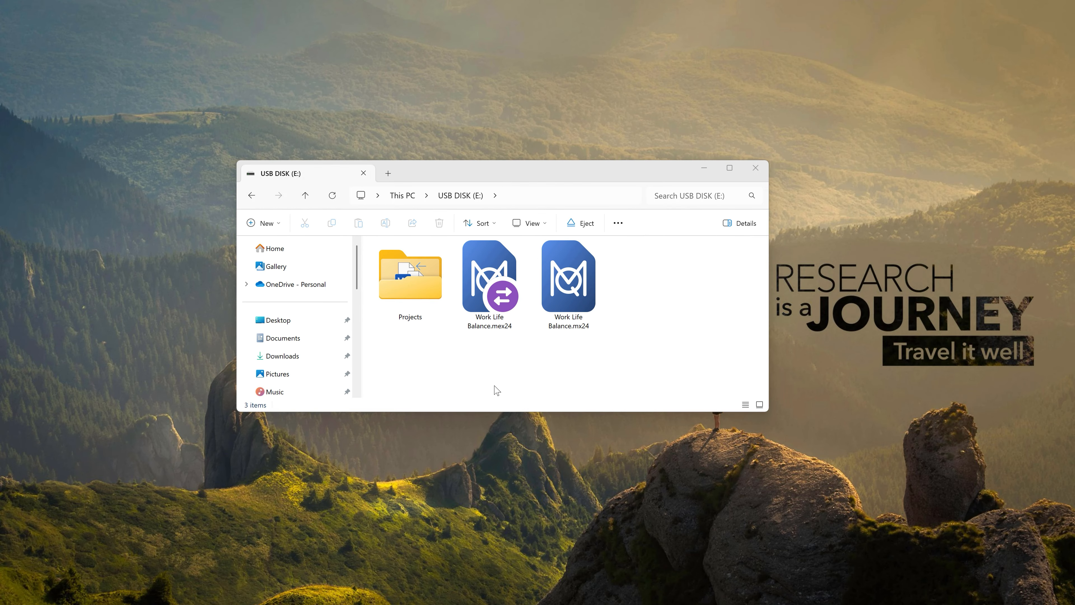
Copy Work Life Balance.mex24 and Work Life Balance.mx24 together from USB DISK (E:) to the desktop.
{"action": "left_click_drag", "start_coordinate": [499, 387], "coordinate": [606, 240]}
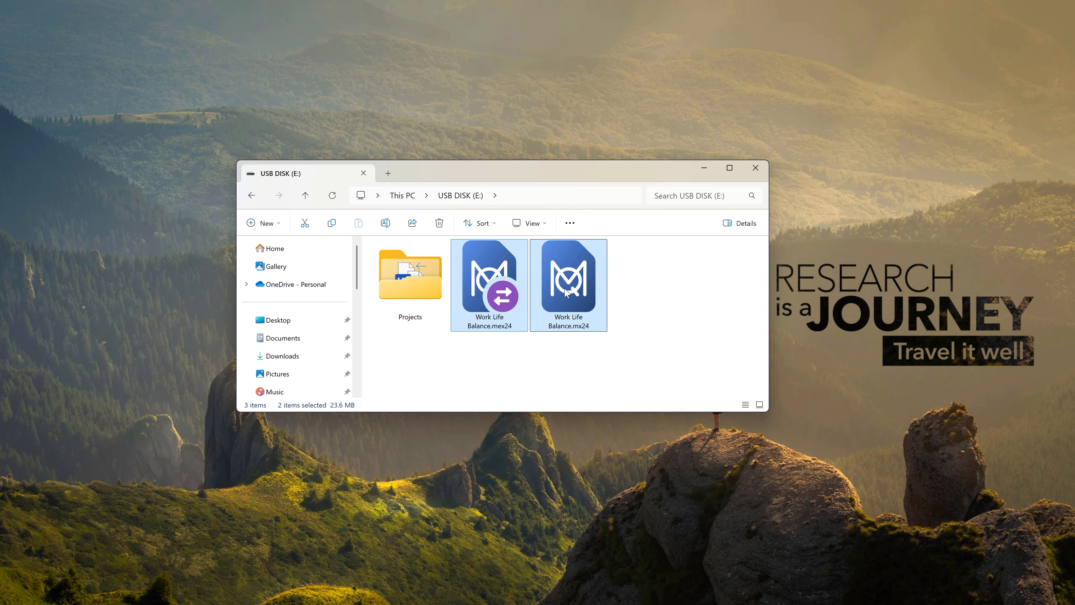
{"action": "left_click_drag", "start_coordinate": [587, 294], "coordinate": [924, 173]}
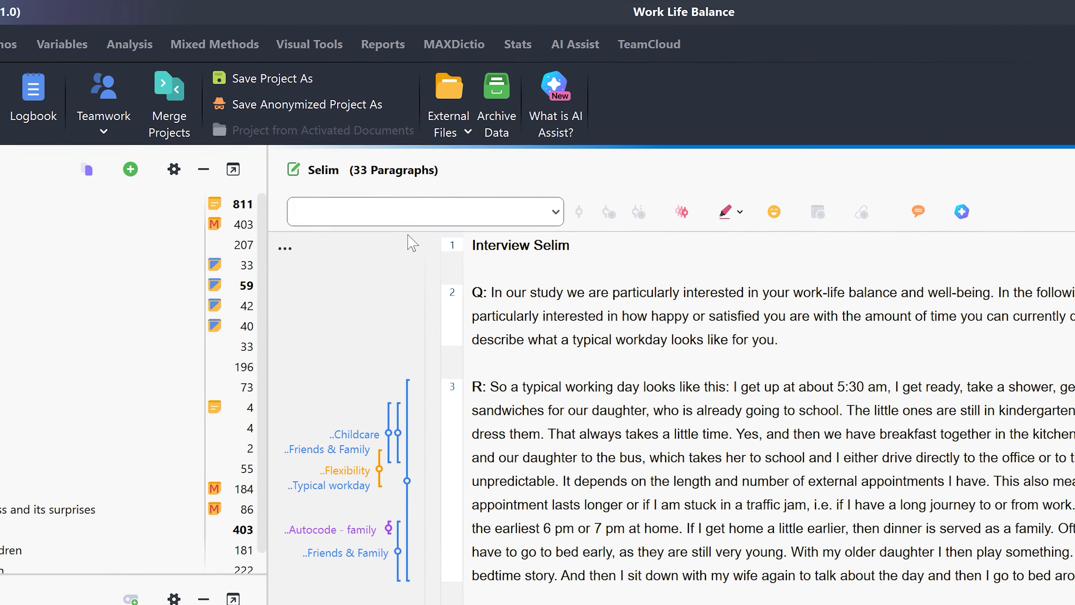
Unpack the bundled external data files from Work Life Balance.mx24.zip into the open MAXQDA project.
{"action": "left_click", "coordinate": [465, 131]}
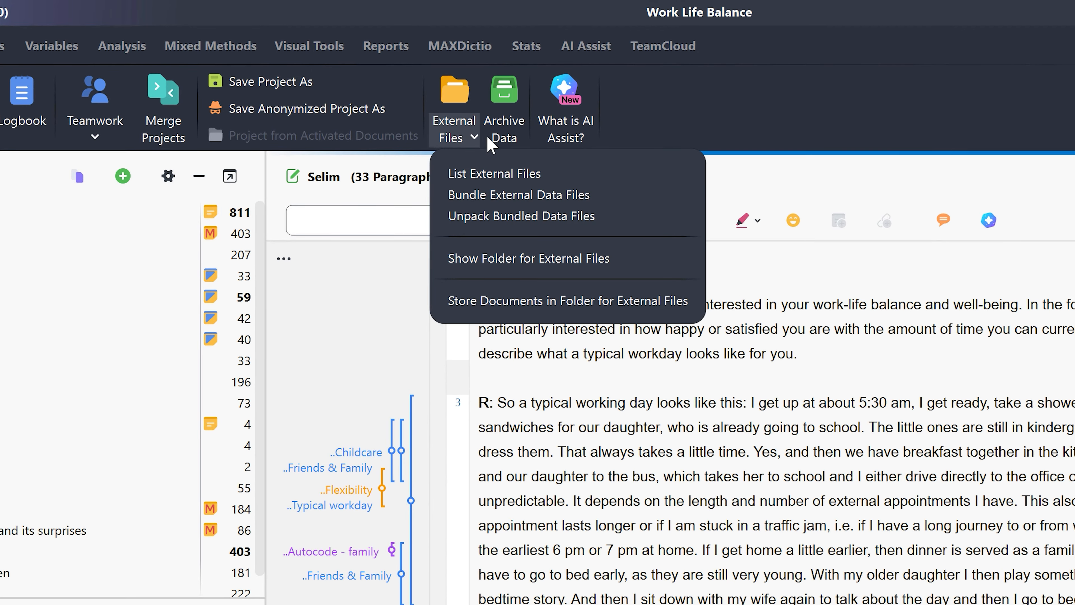
{"action": "left_click", "coordinate": [594, 217]}
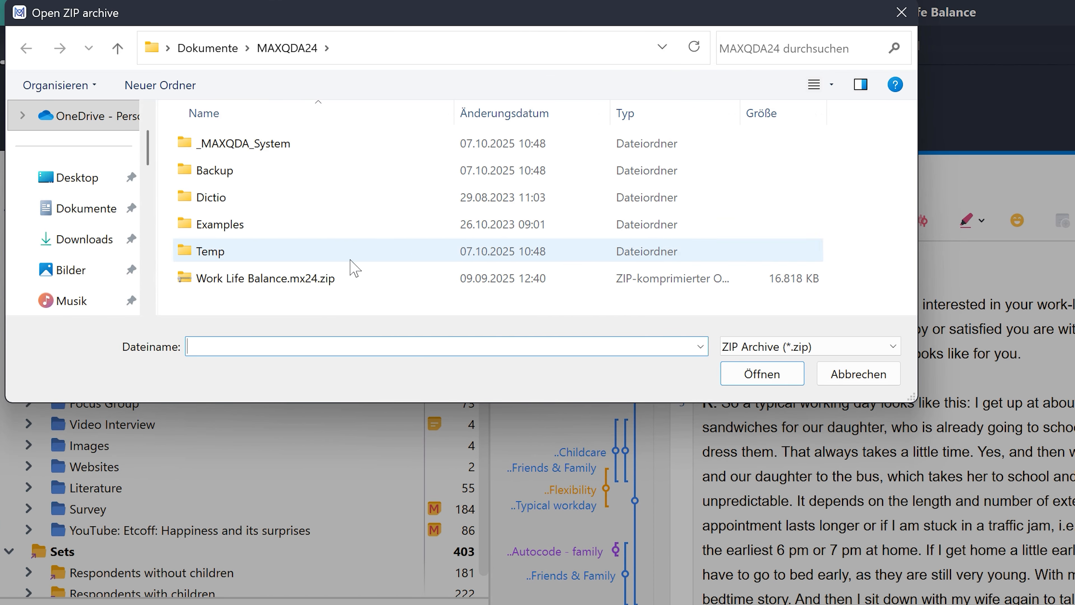
{"action": "double_click", "coordinate": [314, 282]}
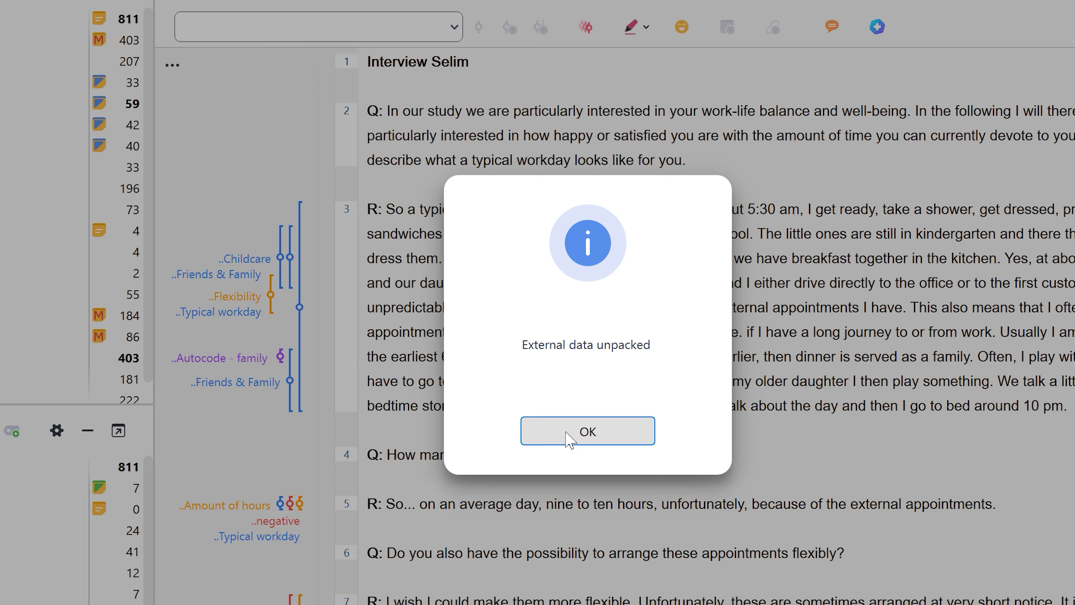
{"action": "left_click", "coordinate": [791, 549]}
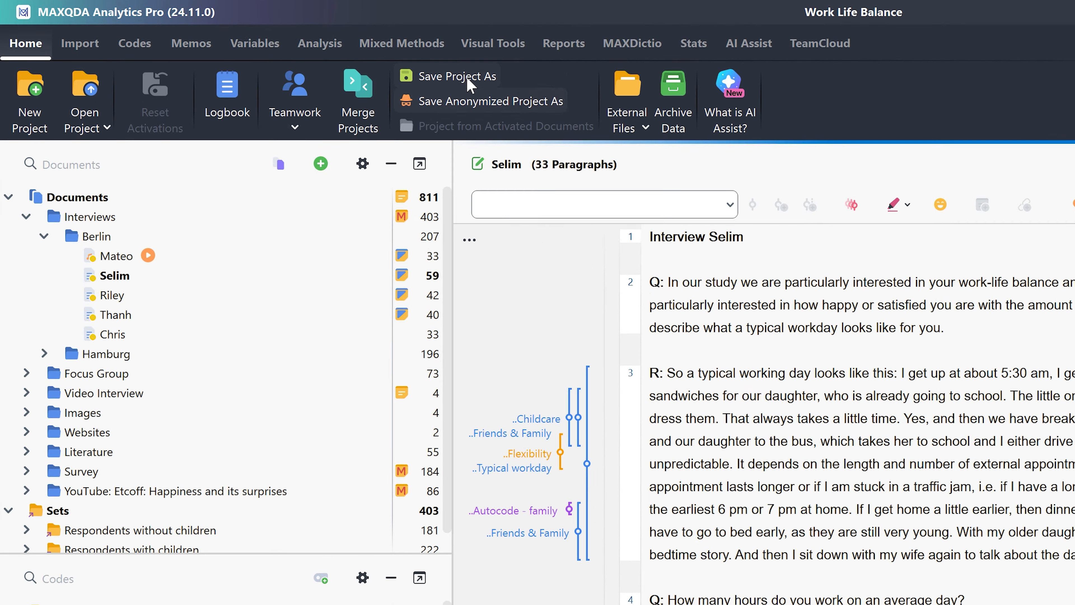
Save a copy of the project in the MAXQDA24 folder as Work Life Balance-20251007-AK.mx24.
{"action": "left_click", "coordinate": [457, 76]}
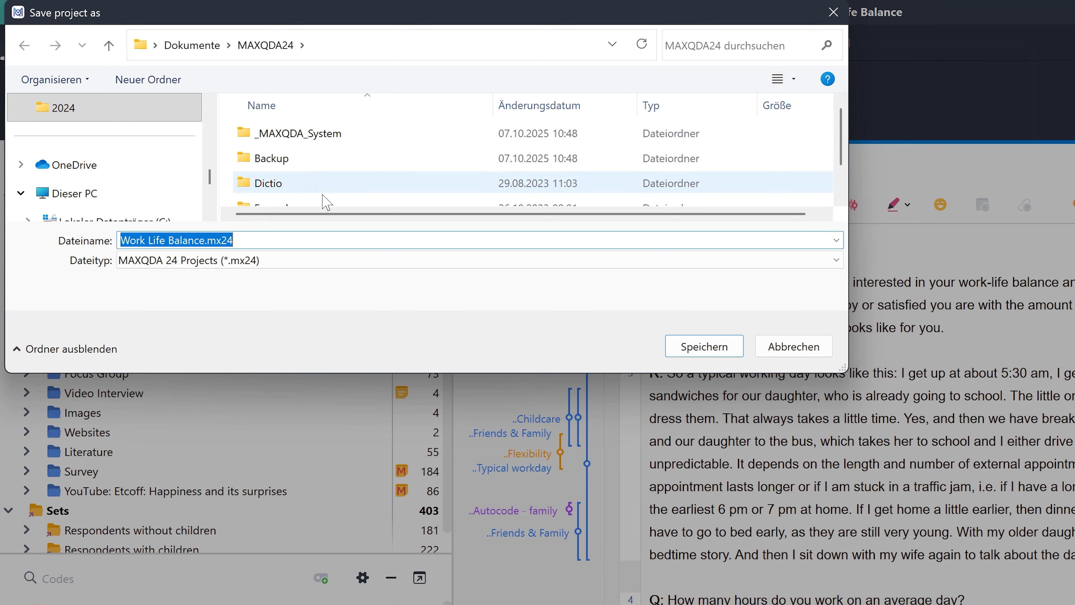
{"action": "left_click", "coordinate": [207, 240]}
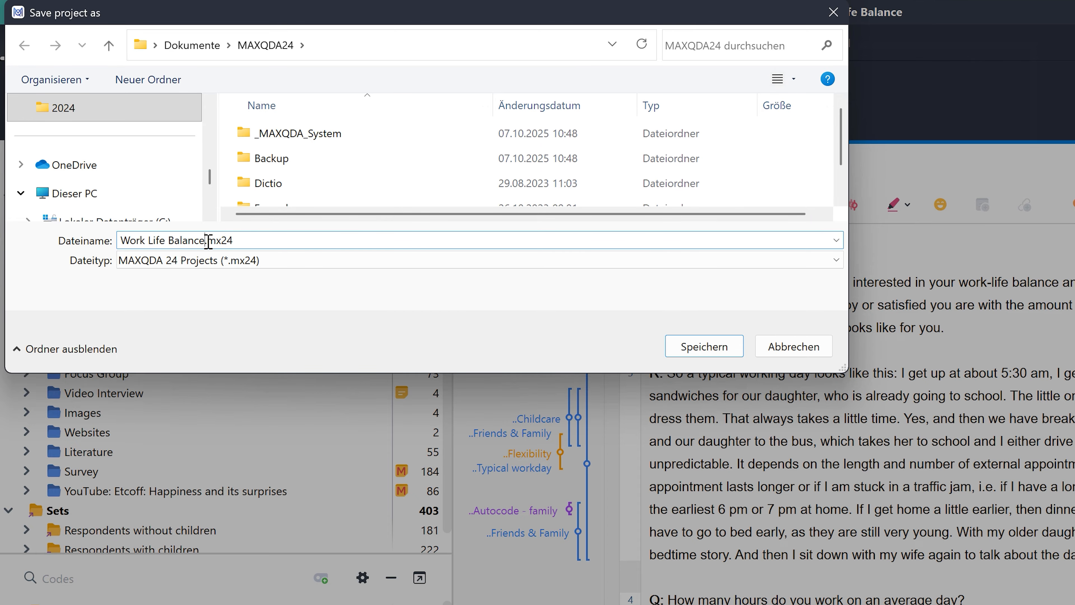
{"action": "type", "text": "-20251007-AK"}
{"action": "key", "text": "Return"}
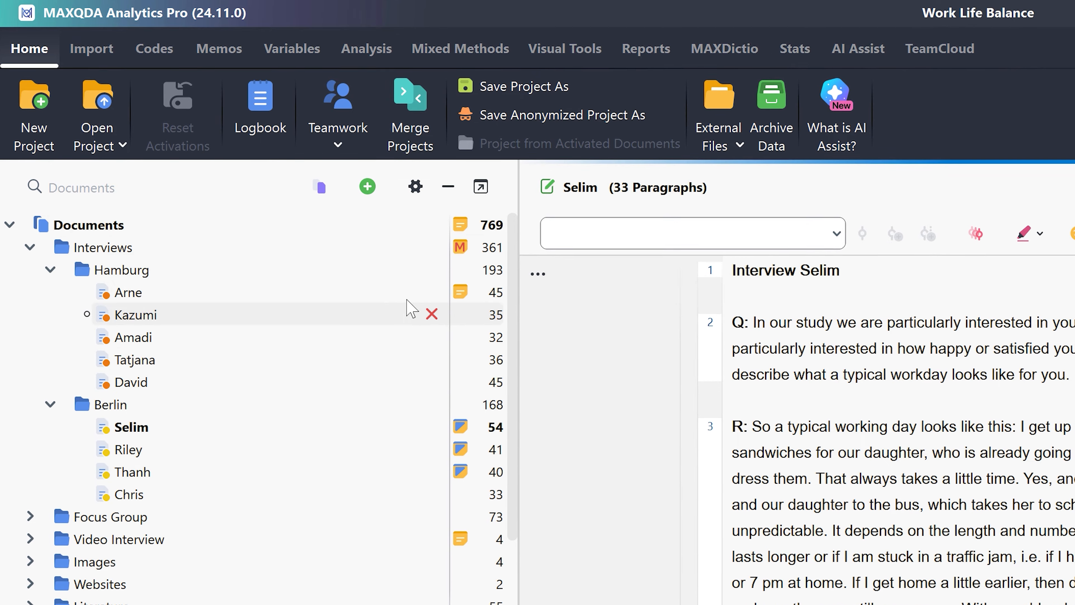
Start a teamwork export to an exchange file and select all documents in the Hamburg interview folder.
{"action": "left_click", "coordinate": [360, 182]}
{"action": "left_click", "coordinate": [338, 146]}
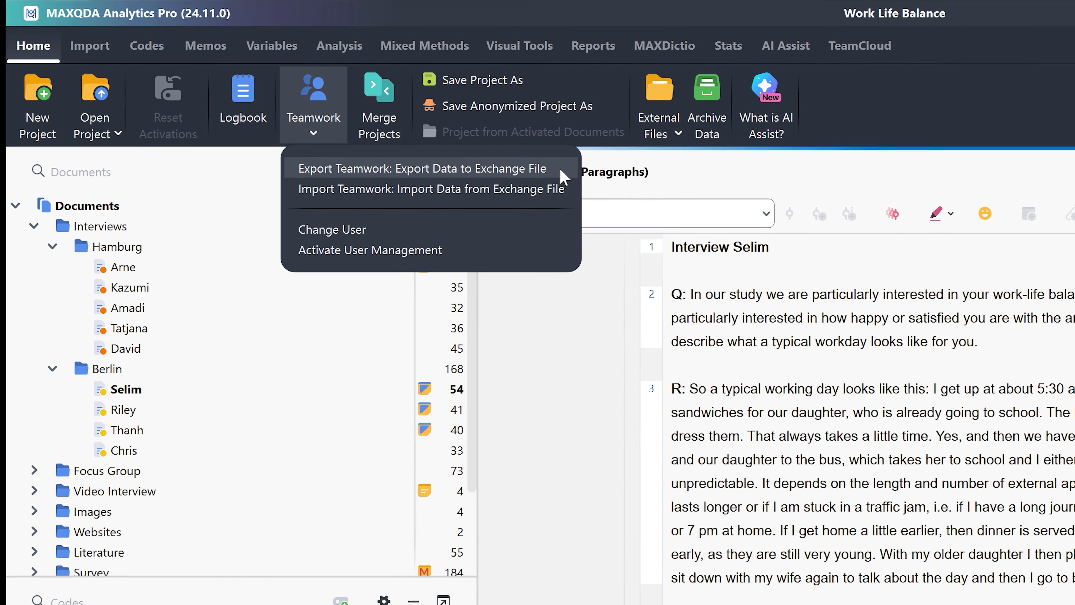
{"action": "left_click", "coordinate": [523, 157]}
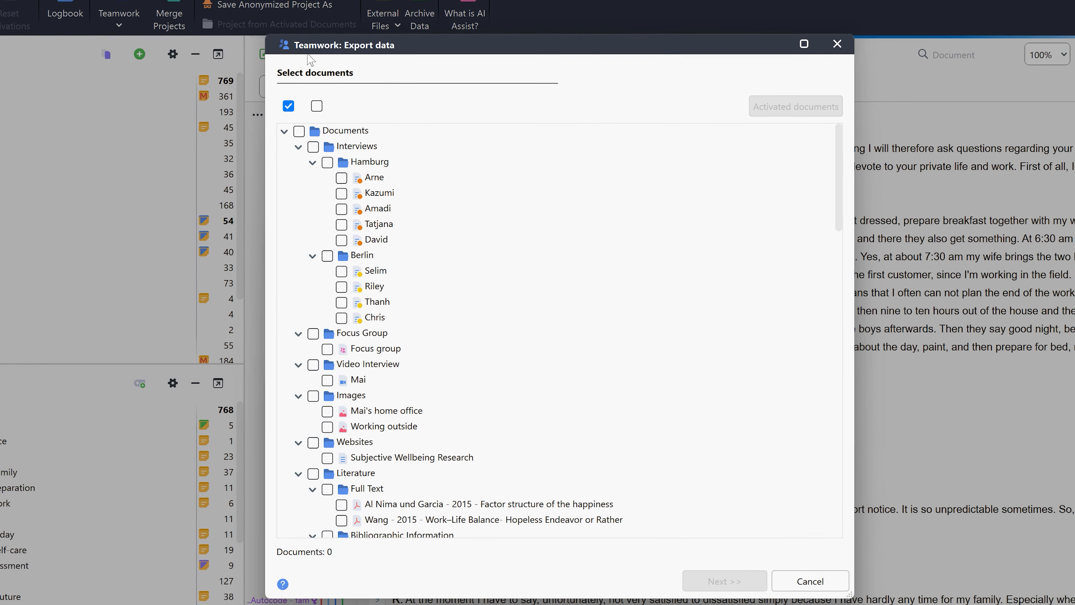
{"action": "left_click", "coordinate": [328, 162]}
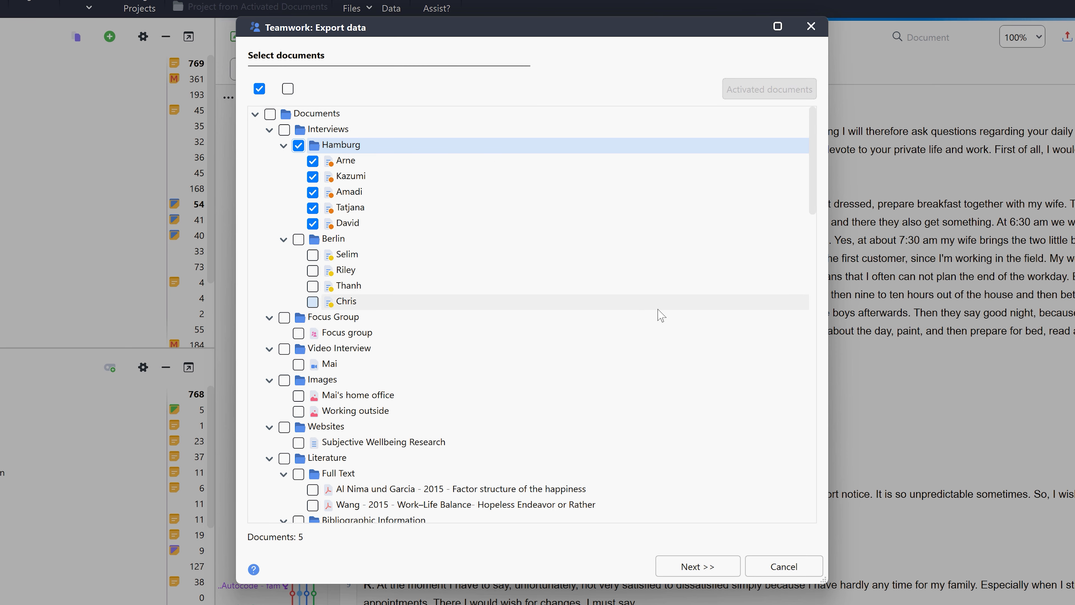
Include all codes in the teamwork export and save the exchange file as Work Life Balance.mex24 in the MAXQDA24 folder.
{"action": "left_click", "coordinate": [732, 574]}
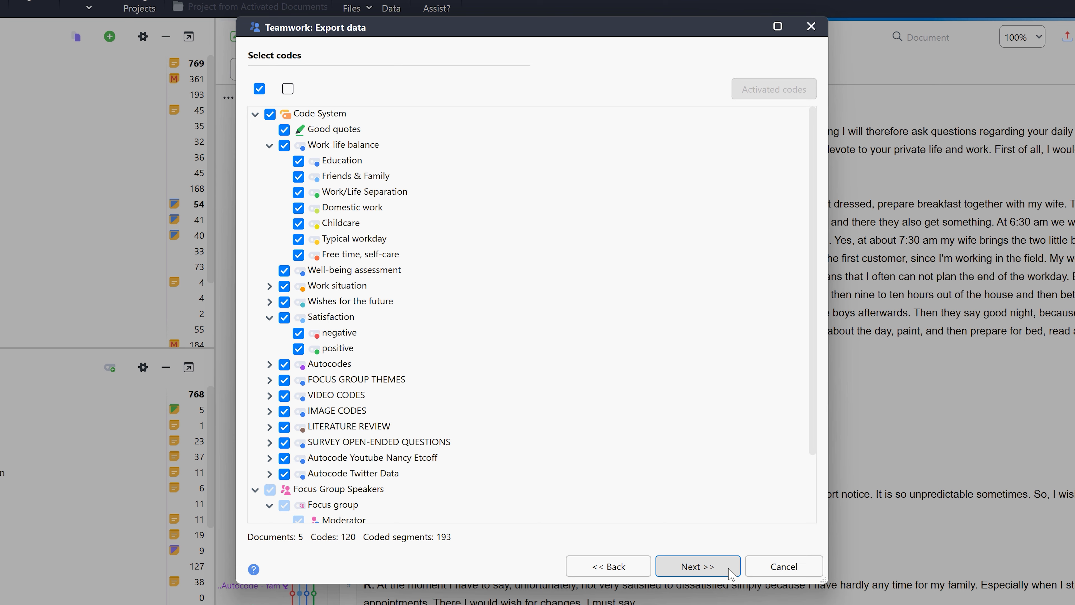
{"action": "left_click", "coordinate": [732, 574]}
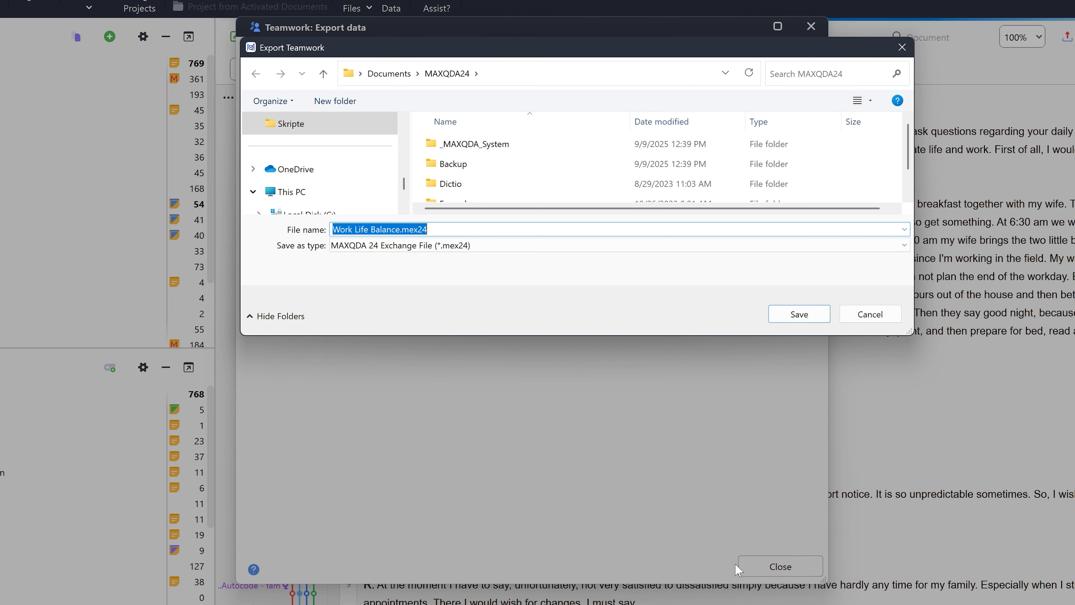
{"action": "left_click", "coordinate": [802, 313]}
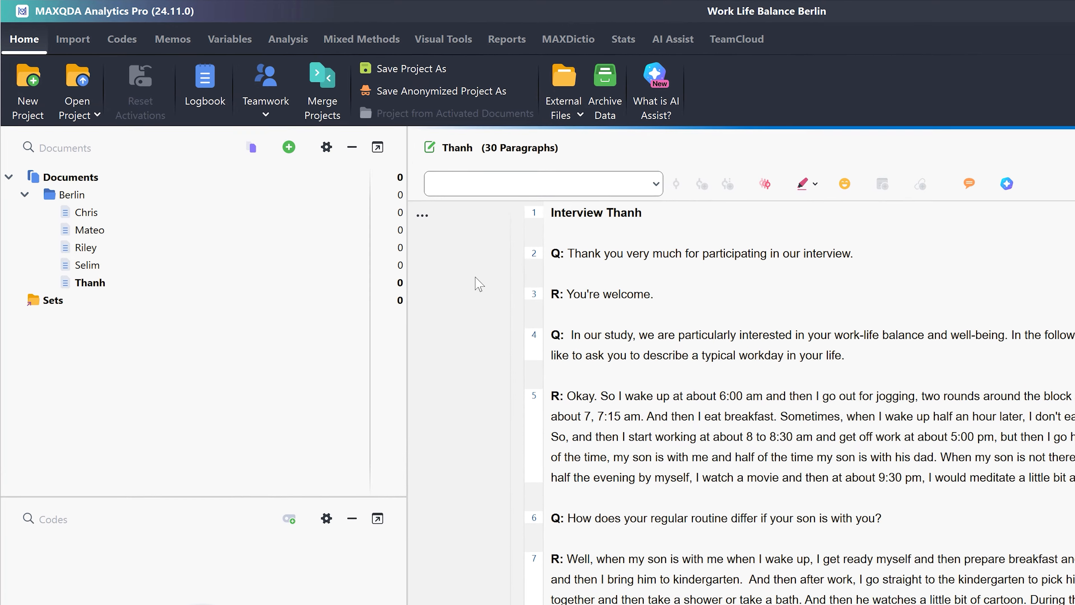
Start a teamwork import in the Work Life Balance Berlin project using the exchange file Work Life Balance.mex24.
{"action": "left_click", "coordinate": [298, 151]}
{"action": "left_click", "coordinate": [287, 123]}
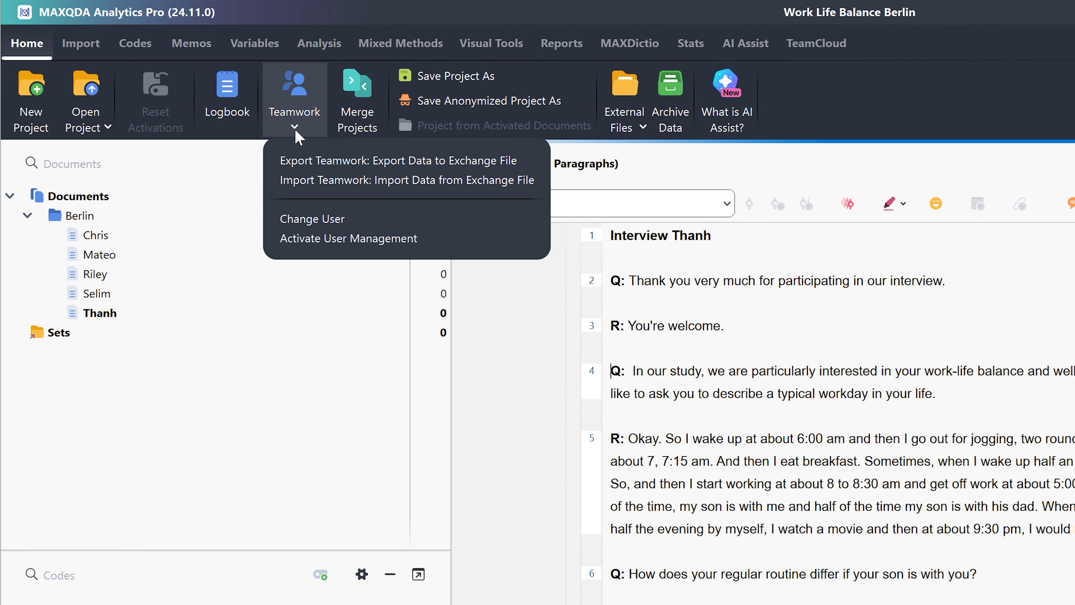
{"action": "left_click", "coordinate": [535, 181]}
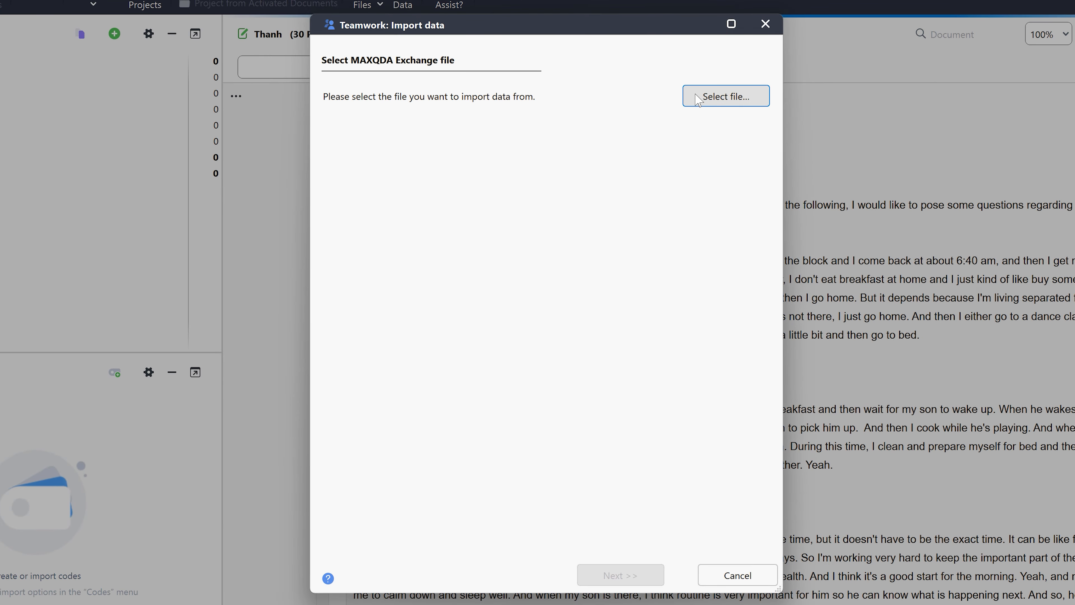
{"action": "left_click", "coordinate": [688, 98]}
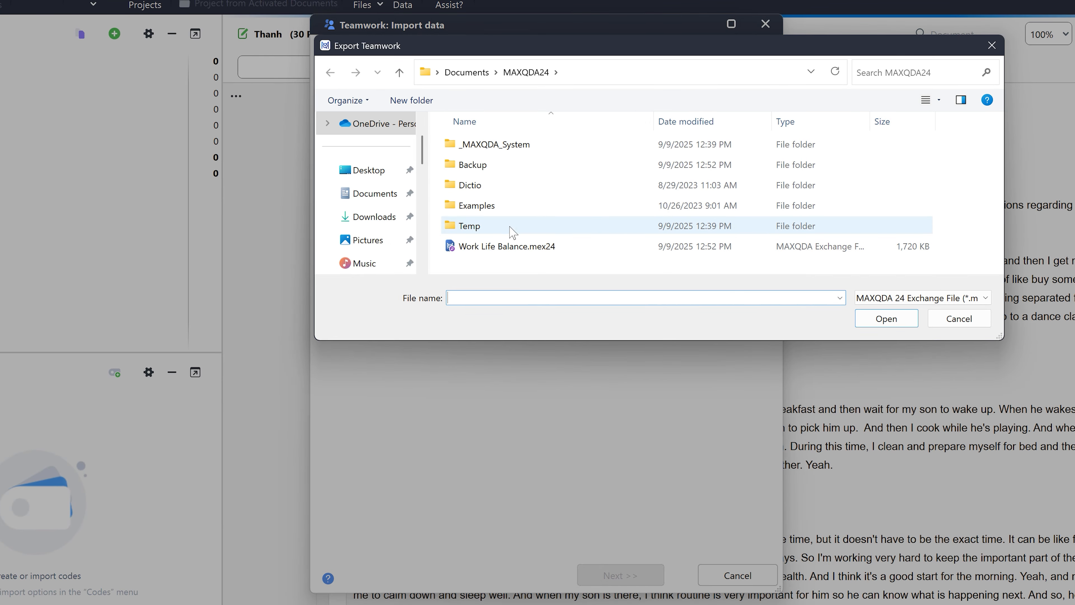
{"action": "left_click", "coordinate": [498, 247]}
{"action": "double_click", "coordinate": [497, 245]}
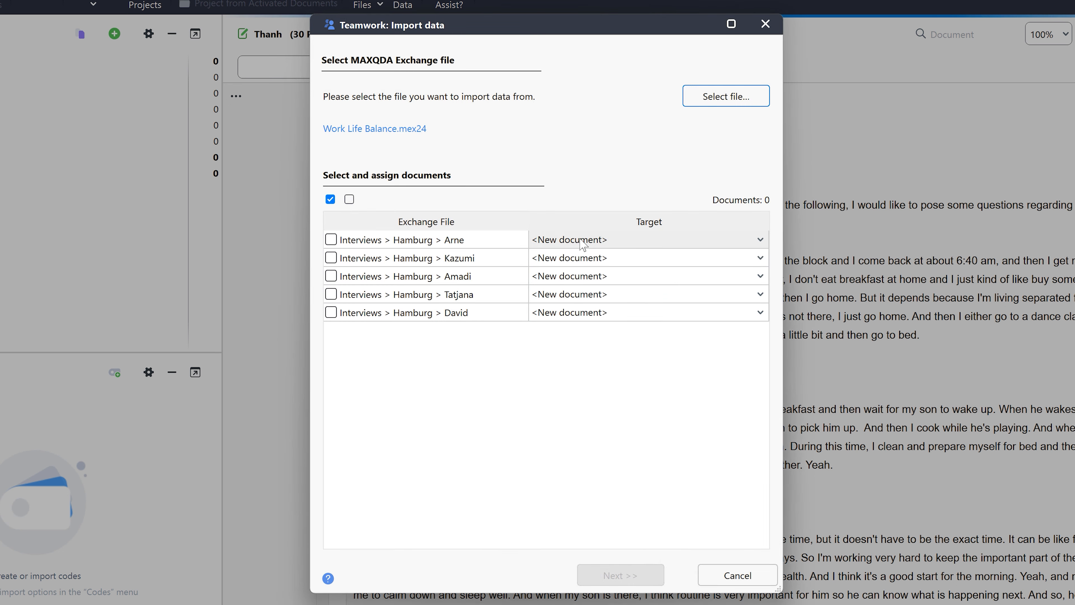
Select all five Hamburg interviews in the exchange file for import as new documents.
{"action": "left_click", "coordinate": [331, 239]}
{"action": "left_click", "coordinate": [331, 258]}
{"action": "left_click", "coordinate": [331, 276]}
{"action": "left_click", "coordinate": [331, 294]}
{"action": "left_click", "coordinate": [331, 312]}
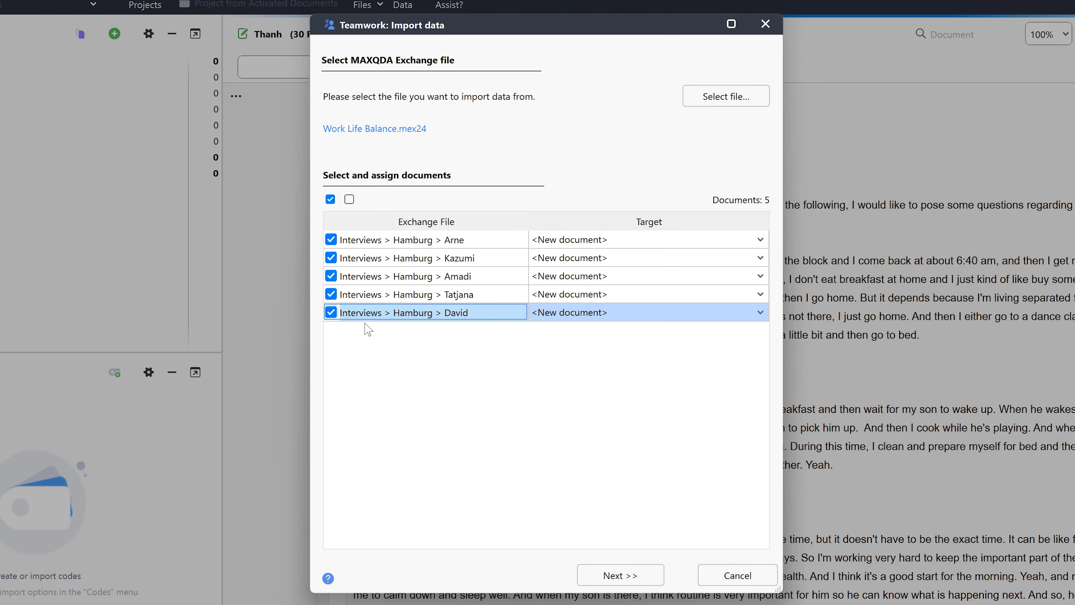
Keep all codes selected and continue through the teamwork import of the Hamburg interviews.
{"action": "left_click", "coordinate": [661, 582]}
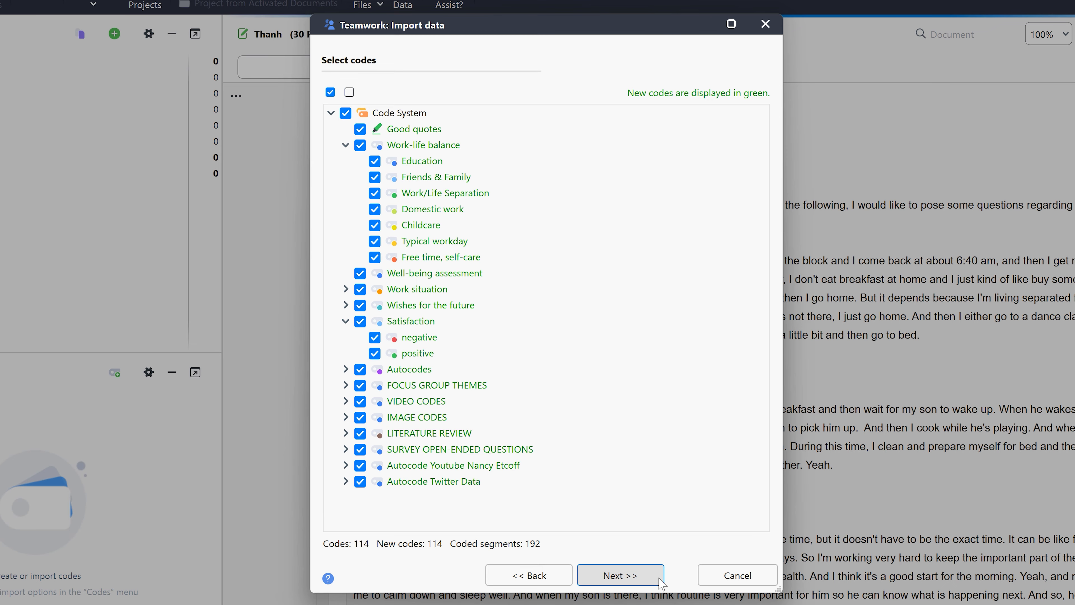
{"action": "left_click", "coordinate": [661, 583]}
{"action": "left_click", "coordinate": [660, 583]}
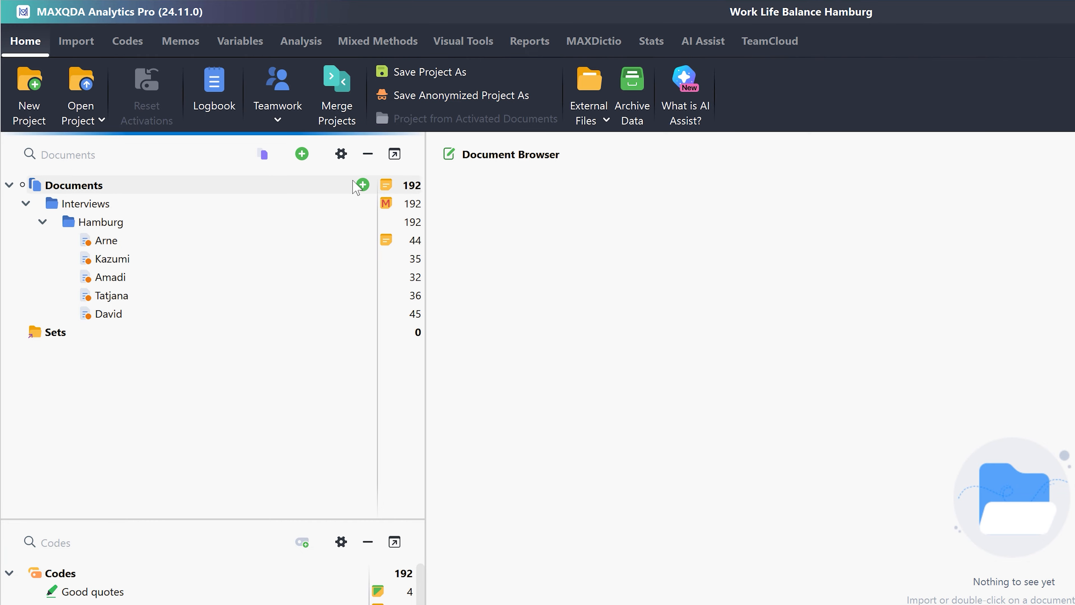
Merge the project Work Life Balance Berlin.mx24 into the open Work Life Balance Hamburg project.
{"action": "left_click", "coordinate": [337, 121]}
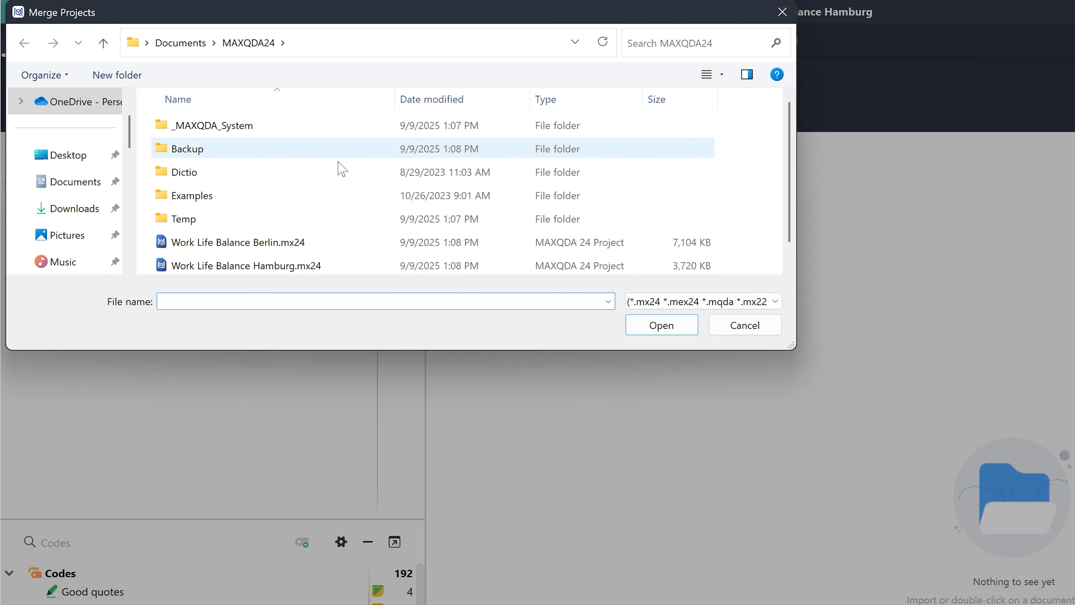
{"action": "double_click", "coordinate": [301, 240]}
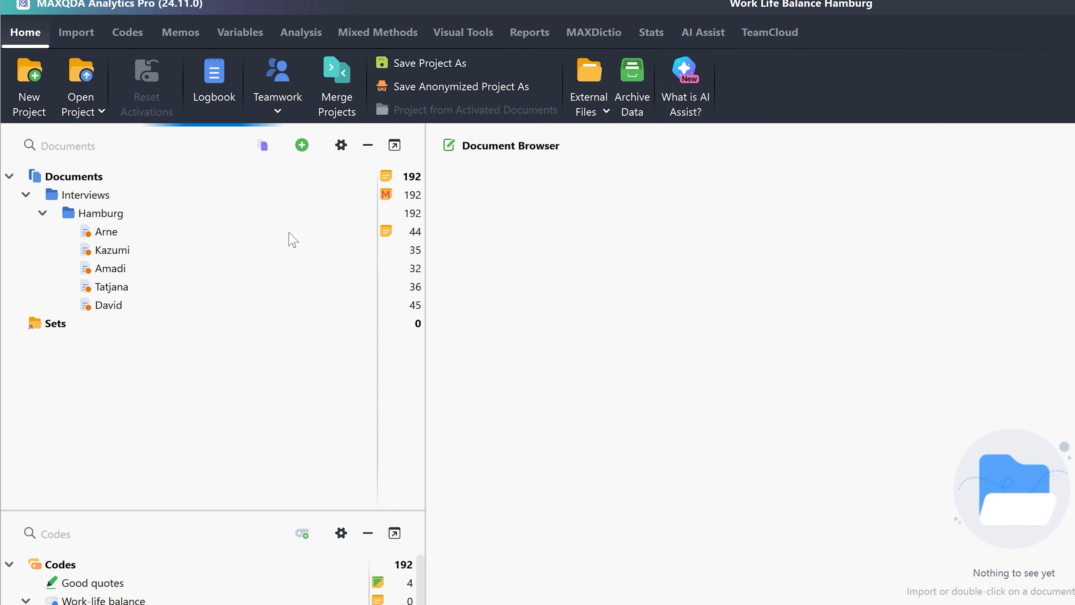